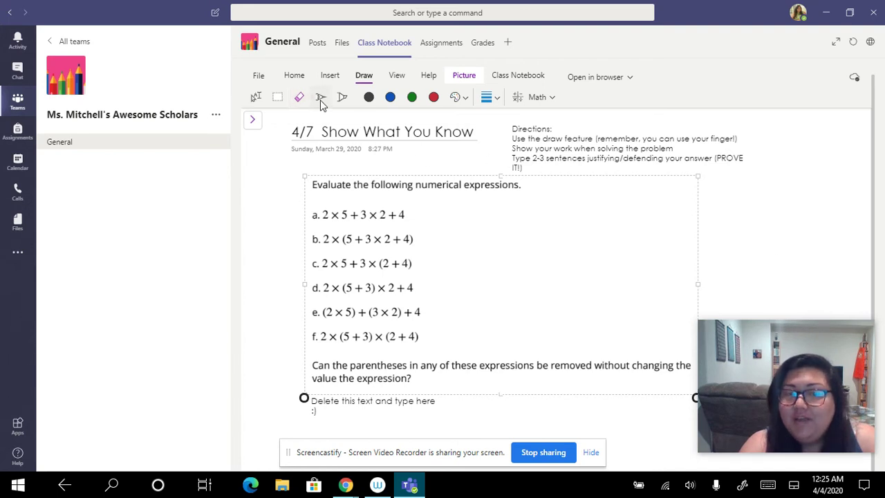
{"action": "left_click", "coordinate": [321, 100]}
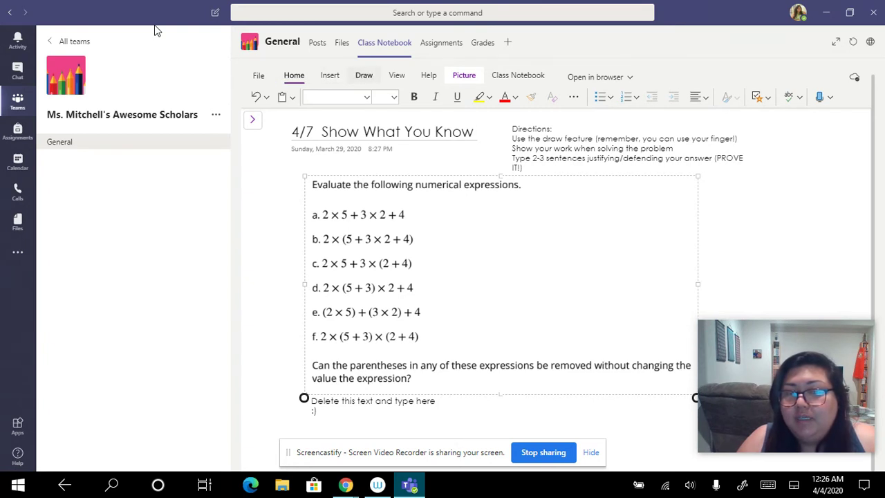
- Return to the drawing tools and pick the yellow Highlighter
{"action": "key", "text": "alt+d"}
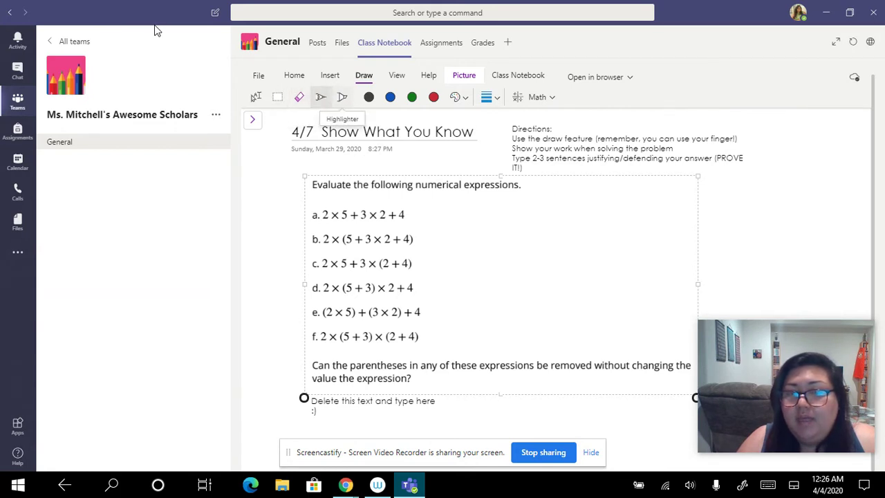
{"action": "left_click", "coordinate": [321, 97]}
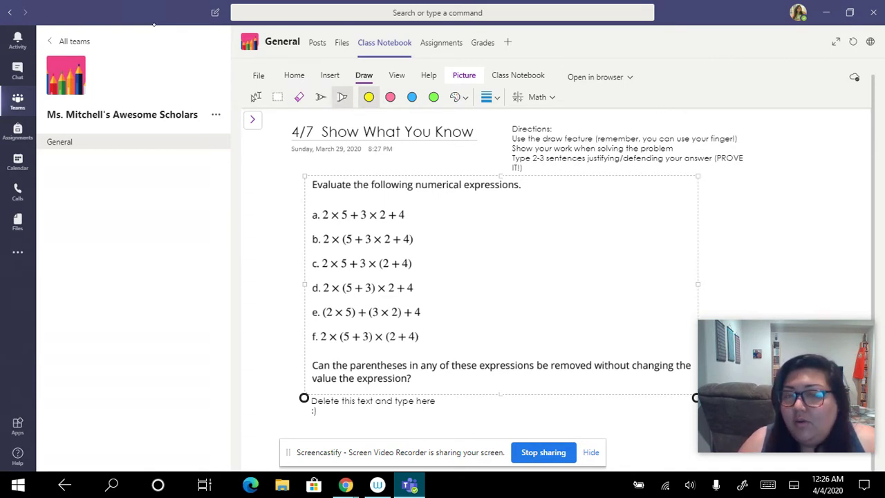
- Mark 'Show your work' with the yellow highlighter and '2-3 sentences' with pink
{"action": "left_click_drag", "start_coordinate": [513, 148], "coordinate": [573, 148]}
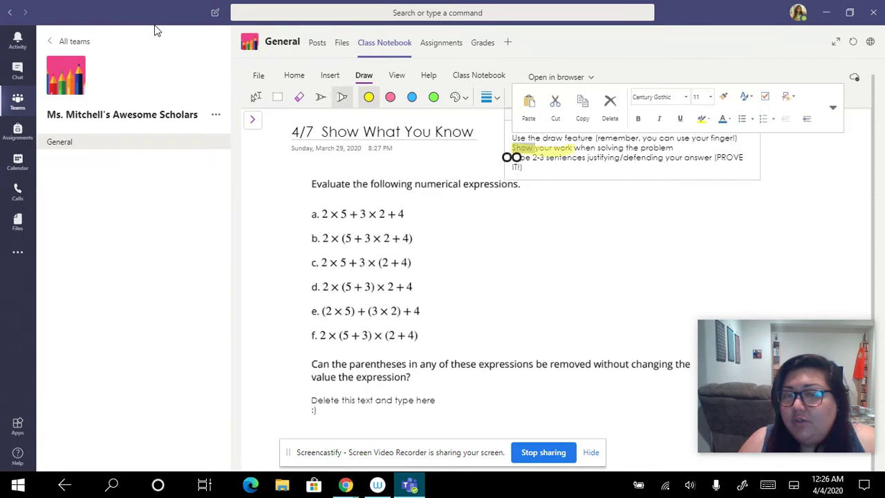
{"action": "key", "text": "Escape"}
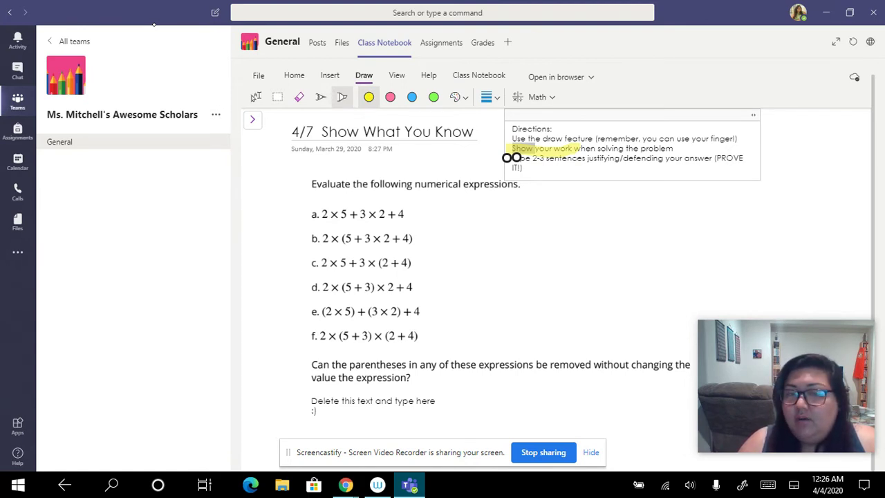
{"action": "left_click", "coordinate": [390, 96]}
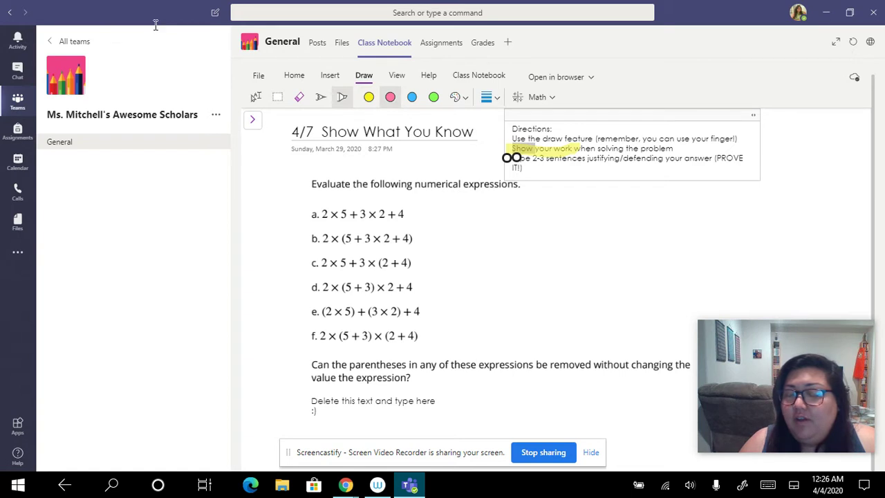
{"action": "left_click_drag", "start_coordinate": [534, 159], "coordinate": [585, 164]}
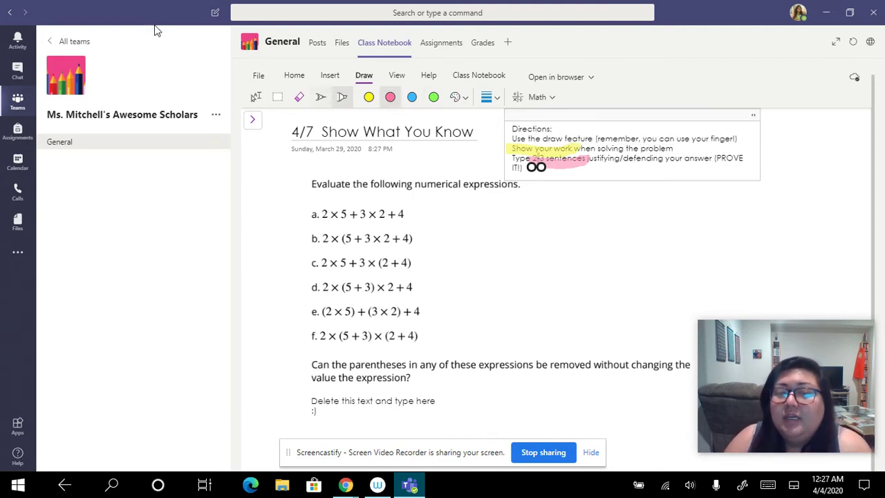
- Switch to the Pen with purple ink and circle problem a
{"action": "left_click", "coordinate": [321, 97]}
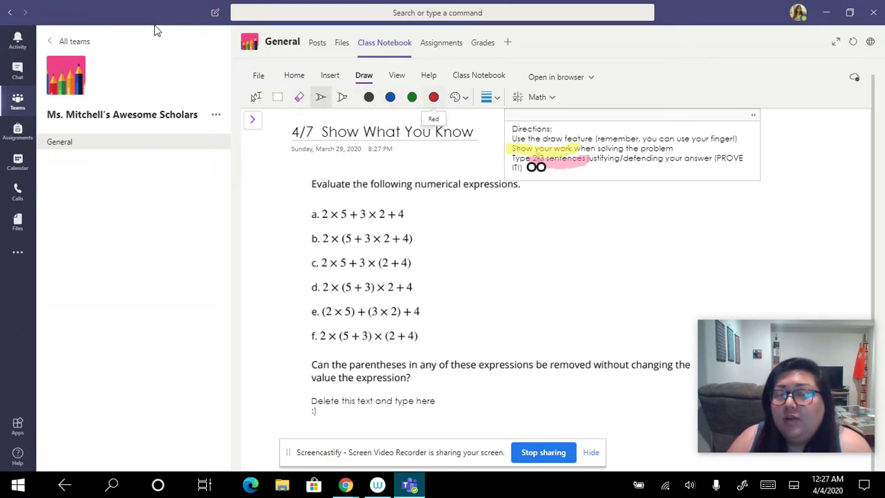
{"action": "left_click", "coordinate": [456, 97]}
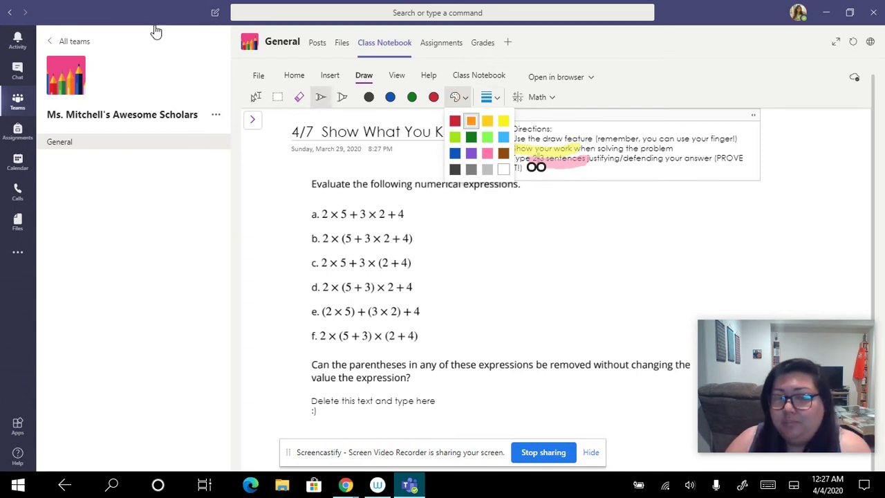
{"action": "key", "text": "Return"}
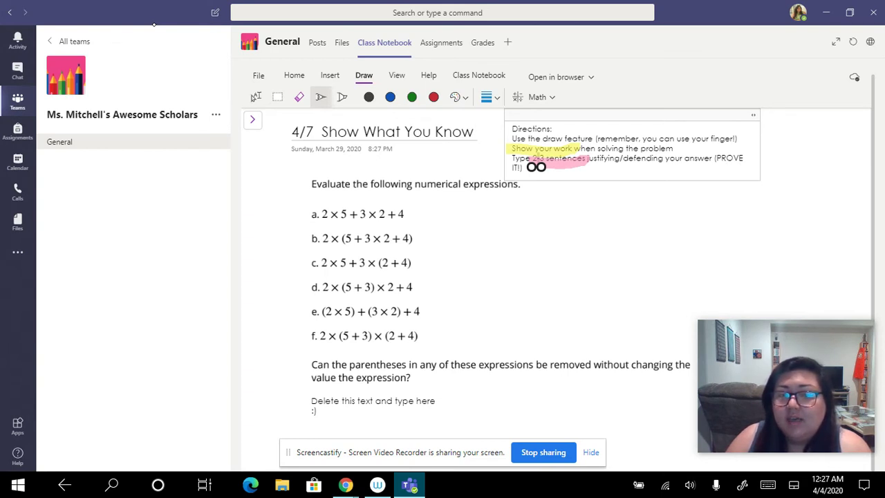
{"action": "mouse_move", "coordinate": [316, 204]}
{"action": "left_mouse_down"}
{"action": "mouse_move", "coordinate": [316, 225]}
{"action": "mouse_move", "coordinate": [313, 204]}
{"action": "mouse_move", "coordinate": [332, 222]}
{"action": "mouse_move", "coordinate": [407, 220]}
{"action": "left_mouse_up"}
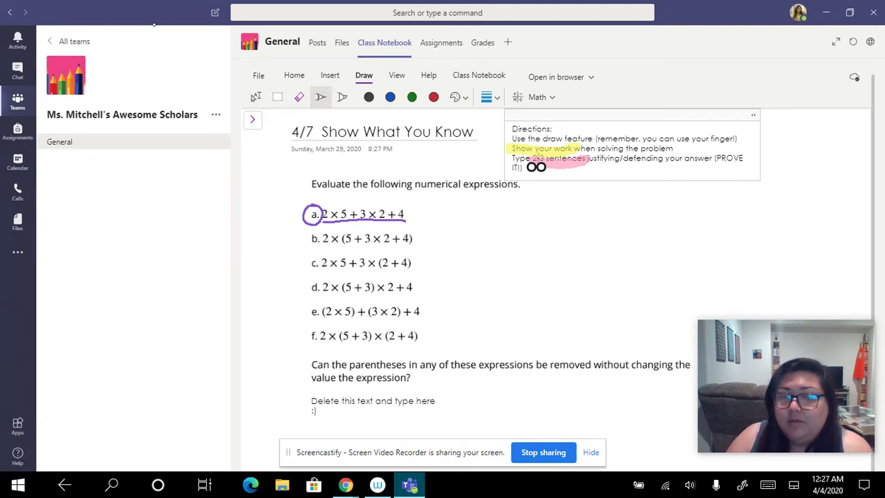
- Write 2x5+3x2+4 in purple beside problem a
{"action": "mouse_move", "coordinate": [446, 202]}
{"action": "left_mouse_down"}
{"action": "mouse_move", "coordinate": [454, 213]}
{"action": "mouse_move", "coordinate": [465, 200]}
{"action": "mouse_move", "coordinate": [466, 211]}
{"action": "left_mouse_up"}
{"action": "left_click_drag", "start_coordinate": [471, 197], "coordinate": [476, 210]}
{"action": "left_click_drag", "start_coordinate": [472, 198], "coordinate": [499, 202]}
{"action": "mouse_move", "coordinate": [494, 196]}
{"action": "left_mouse_down"}
{"action": "mouse_move", "coordinate": [493, 209]}
{"action": "mouse_move", "coordinate": [532, 208]}
{"action": "mouse_move", "coordinate": [524, 209]}
{"action": "left_mouse_up"}
{"action": "mouse_move", "coordinate": [540, 197]}
{"action": "left_mouse_down"}
{"action": "mouse_move", "coordinate": [549, 207]}
{"action": "mouse_move", "coordinate": [569, 201]}
{"action": "left_mouse_up"}
{"action": "mouse_move", "coordinate": [563, 195]}
{"action": "left_mouse_down"}
{"action": "mouse_move", "coordinate": [563, 209]}
{"action": "mouse_move", "coordinate": [585, 203]}
{"action": "left_mouse_up"}
{"action": "left_click_drag", "start_coordinate": [581, 194], "coordinate": [581, 209]}
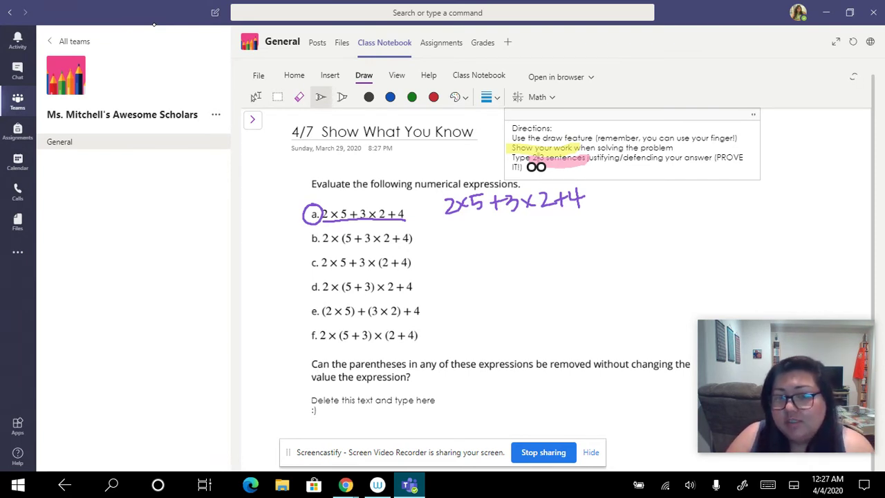
- Write 10+6+4 and 16+4 below it, ending with the boxed answer 20
{"action": "mouse_move", "coordinate": [467, 221]}
{"action": "left_mouse_down"}
{"action": "mouse_move", "coordinate": [466, 236]}
{"action": "mouse_move", "coordinate": [478, 221]}
{"action": "left_mouse_up"}
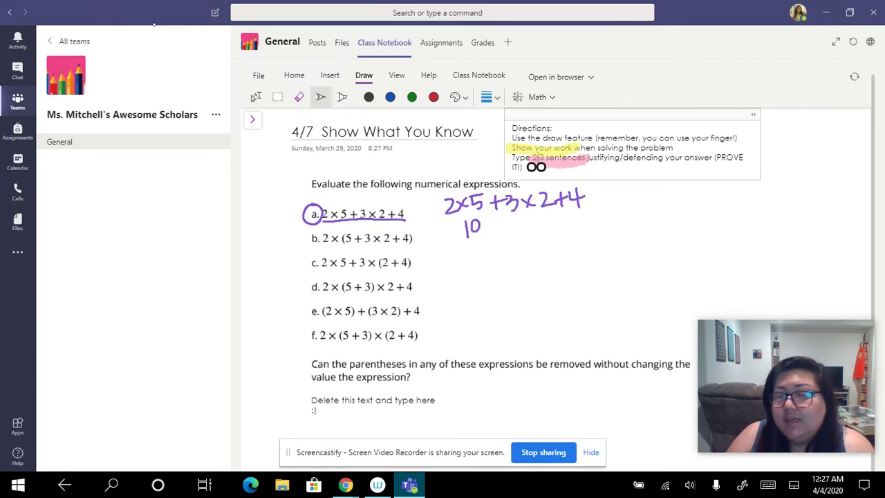
{"action": "mouse_move", "coordinate": [532, 219]}
{"action": "left_mouse_down"}
{"action": "mouse_move", "coordinate": [527, 232]}
{"action": "mouse_move", "coordinate": [498, 237]}
{"action": "mouse_move", "coordinate": [510, 229]}
{"action": "mouse_move", "coordinate": [552, 235]}
{"action": "mouse_move", "coordinate": [559, 228]}
{"action": "left_mouse_up"}
{"action": "left_click_drag", "start_coordinate": [564, 220], "coordinate": [578, 236]}
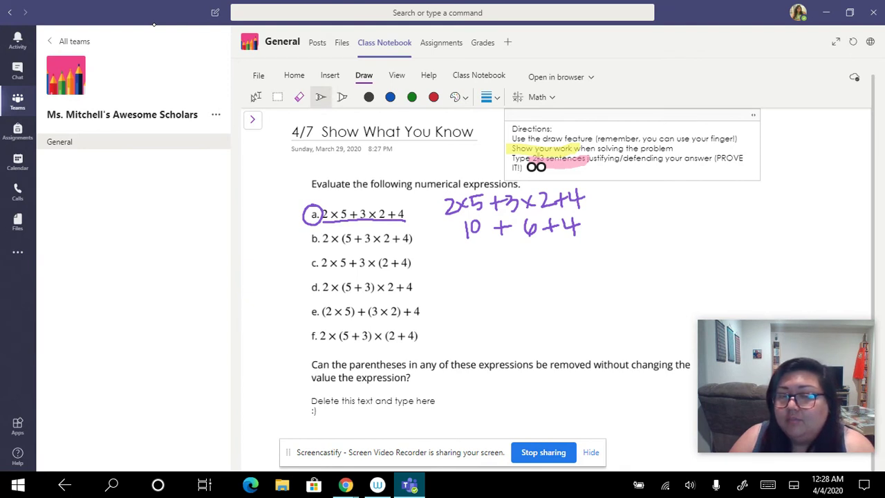
{"action": "mouse_move", "coordinate": [495, 250]}
{"action": "left_mouse_down"}
{"action": "mouse_move", "coordinate": [496, 267]}
{"action": "mouse_move", "coordinate": [537, 253]}
{"action": "left_mouse_up"}
{"action": "mouse_move", "coordinate": [540, 247]}
{"action": "left_mouse_down"}
{"action": "mouse_move", "coordinate": [553, 253]}
{"action": "mouse_move", "coordinate": [530, 276]}
{"action": "mouse_move", "coordinate": [538, 287]}
{"action": "mouse_move", "coordinate": [544, 274]}
{"action": "mouse_move", "coordinate": [513, 297]}
{"action": "mouse_move", "coordinate": [542, 263]}
{"action": "mouse_move", "coordinate": [562, 286]}
{"action": "mouse_move", "coordinate": [527, 298]}
{"action": "left_mouse_up"}
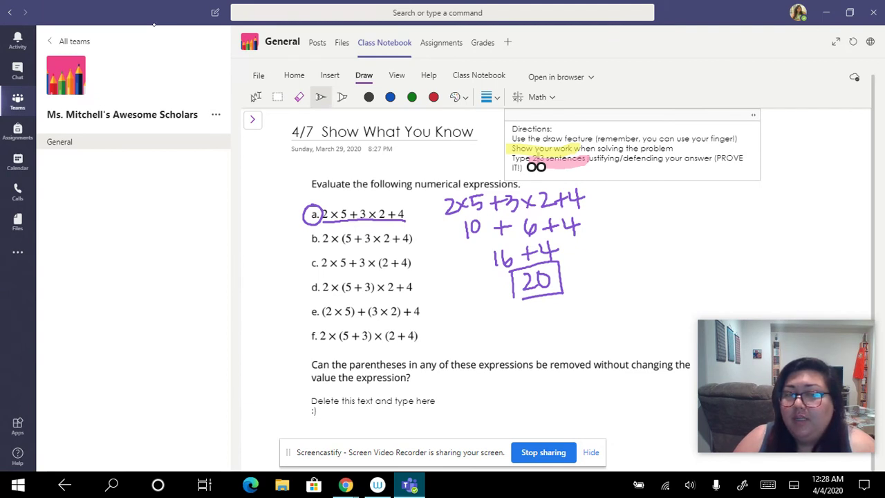
- Change the pen to orange ink and circle problem b
{"action": "left_click", "coordinate": [460, 97]}
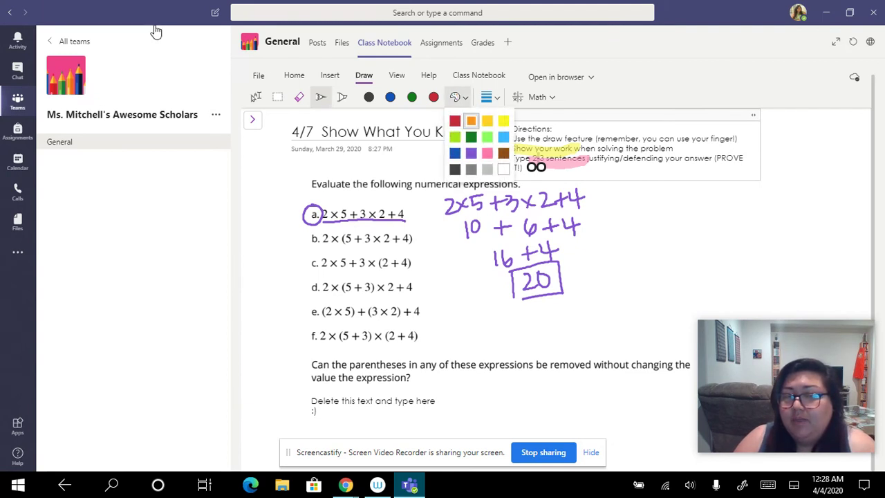
{"action": "left_click", "coordinate": [153, 25]}
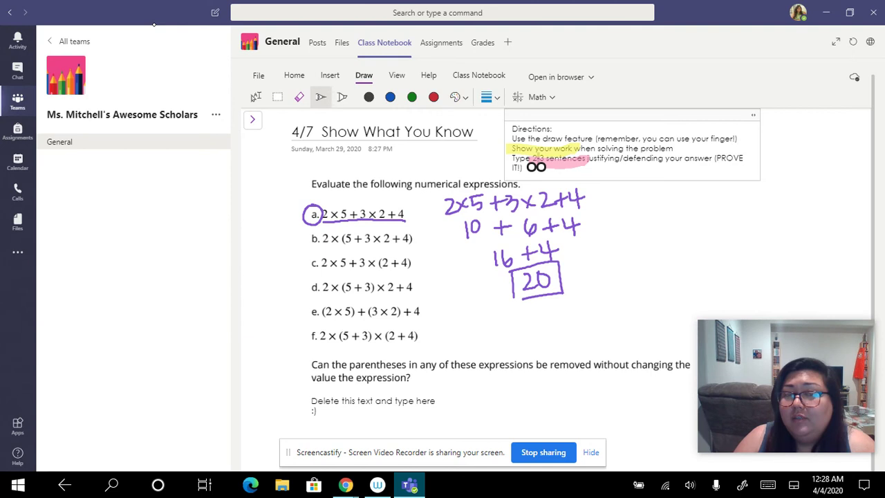
{"action": "mouse_move", "coordinate": [316, 231]}
{"action": "left_mouse_down"}
{"action": "mouse_move", "coordinate": [306, 233]}
{"action": "mouse_move", "coordinate": [320, 249]}
{"action": "mouse_move", "coordinate": [318, 234]}
{"action": "left_mouse_up"}
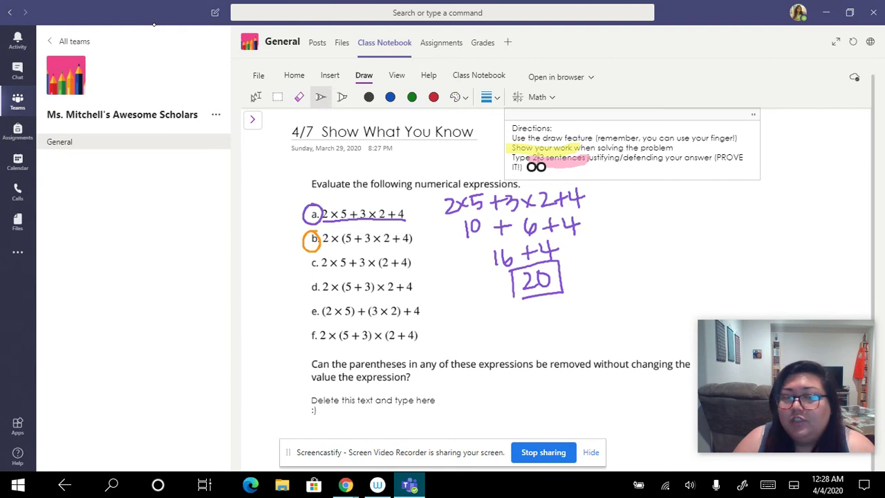
- Write 2x(5+3x2+4) in orange at the right of the page
{"action": "mouse_move", "coordinate": [643, 197]}
{"action": "left_mouse_down"}
{"action": "mouse_move", "coordinate": [655, 213]}
{"action": "mouse_move", "coordinate": [687, 215]}
{"action": "mouse_move", "coordinate": [700, 196]}
{"action": "left_mouse_up"}
{"action": "mouse_move", "coordinate": [709, 195]}
{"action": "left_mouse_down"}
{"action": "mouse_move", "coordinate": [709, 209]}
{"action": "mouse_move", "coordinate": [715, 202]}
{"action": "mouse_move", "coordinate": [724, 212]}
{"action": "mouse_move", "coordinate": [776, 202]}
{"action": "left_mouse_up"}
{"action": "left_click_drag", "start_coordinate": [783, 194], "coordinate": [793, 215]}
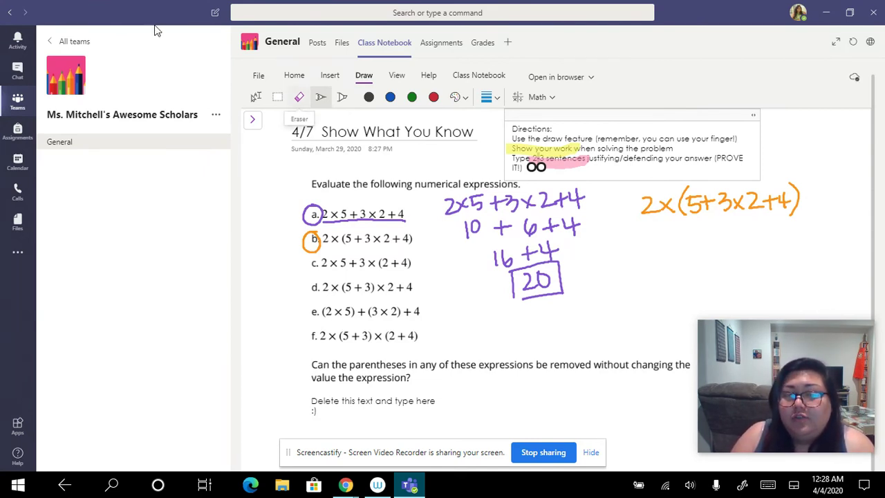
- With the Eraser, rub out the circles, the underline and the first purple working lines
{"action": "key", "text": "alt+d"}
{"action": "key", "text": "e"}
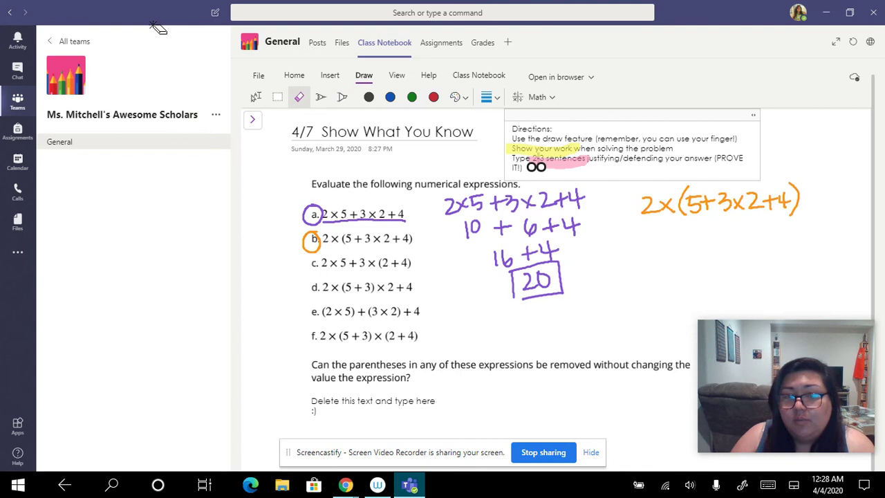
{"action": "mouse_move", "coordinate": [305, 208]}
{"action": "left_mouse_down"}
{"action": "mouse_move", "coordinate": [319, 222]}
{"action": "mouse_move", "coordinate": [318, 247]}
{"action": "mouse_move", "coordinate": [404, 220]}
{"action": "left_mouse_up"}
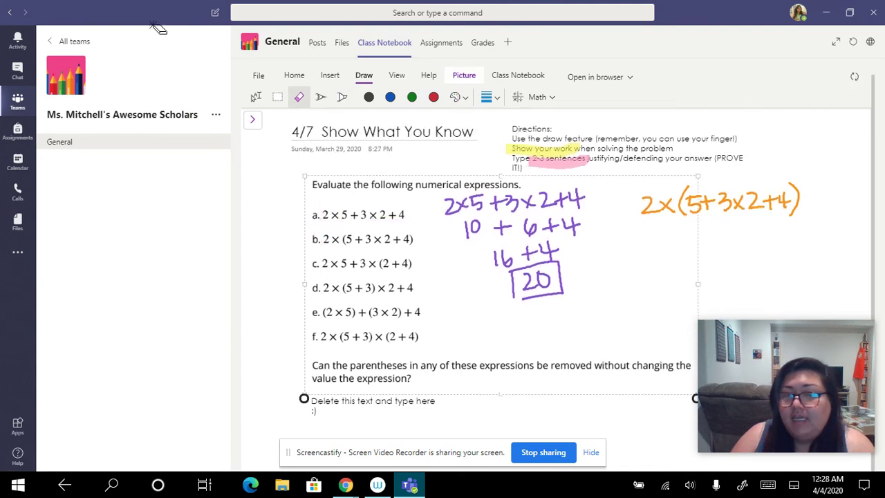
{"action": "mouse_move", "coordinate": [448, 199]}
{"action": "left_mouse_down"}
{"action": "mouse_move", "coordinate": [453, 209]}
{"action": "mouse_move", "coordinate": [584, 200]}
{"action": "left_mouse_up"}
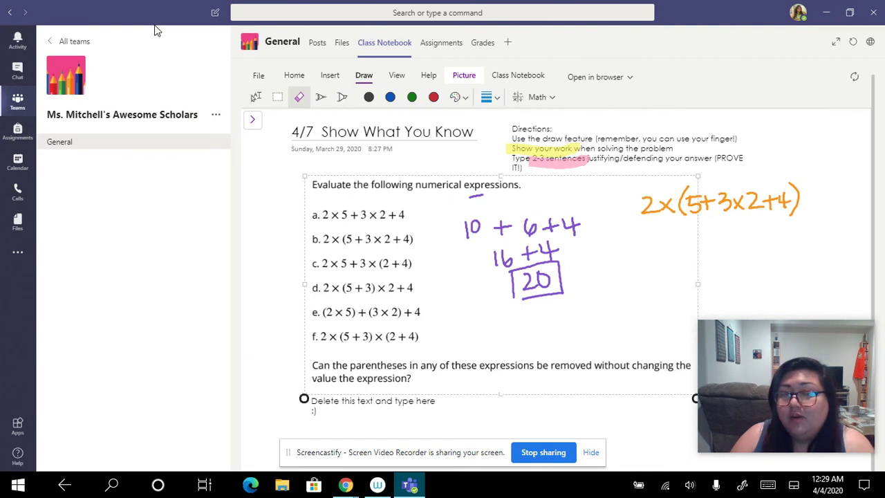
{"action": "left_click_drag", "start_coordinate": [469, 196], "coordinate": [483, 196]}
{"action": "mouse_move", "coordinate": [495, 227]}
{"action": "left_mouse_down"}
{"action": "mouse_move", "coordinate": [512, 227]}
{"action": "mouse_move", "coordinate": [468, 237]}
{"action": "left_mouse_up"}
- Erase 6+4, 16+4, the boxed 20 and problem b's orange expression
{"action": "left_click_drag", "start_coordinate": [525, 225], "coordinate": [580, 226]}
{"action": "left_click_drag", "start_coordinate": [495, 258], "coordinate": [548, 249]}
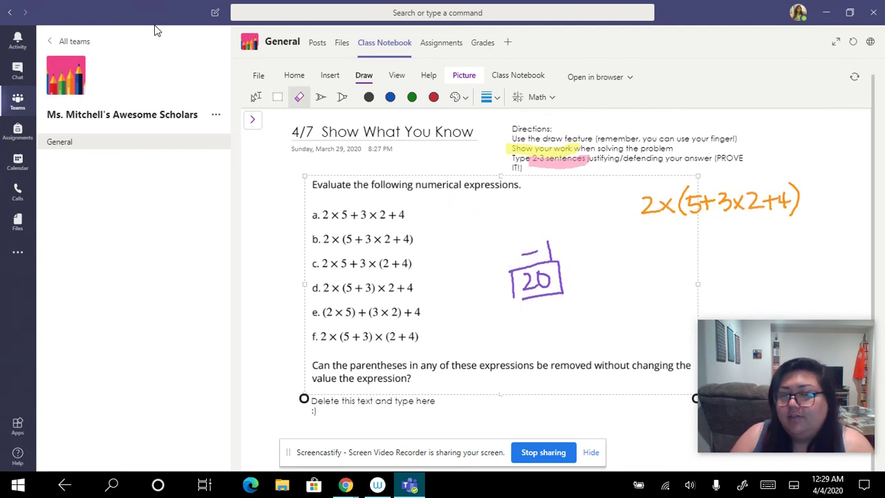
{"action": "mouse_move", "coordinate": [511, 283]}
{"action": "left_mouse_down"}
{"action": "mouse_move", "coordinate": [563, 284]}
{"action": "mouse_move", "coordinate": [551, 280]}
{"action": "left_mouse_up"}
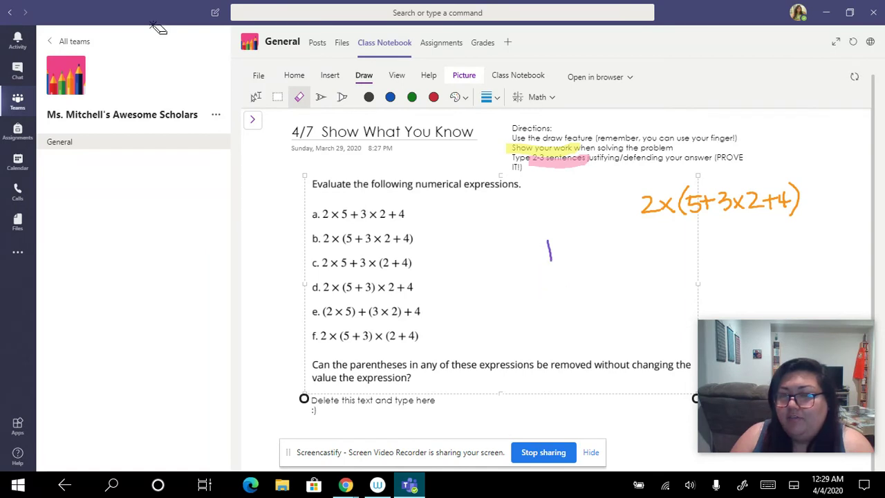
{"action": "left_click_drag", "start_coordinate": [548, 241], "coordinate": [551, 260]}
{"action": "mouse_move", "coordinate": [642, 204]}
{"action": "left_mouse_down"}
{"action": "mouse_move", "coordinate": [796, 201]}
{"action": "mouse_move", "coordinate": [801, 211]}
{"action": "left_mouse_up"}
{"action": "left_click", "coordinate": [292, 131]}
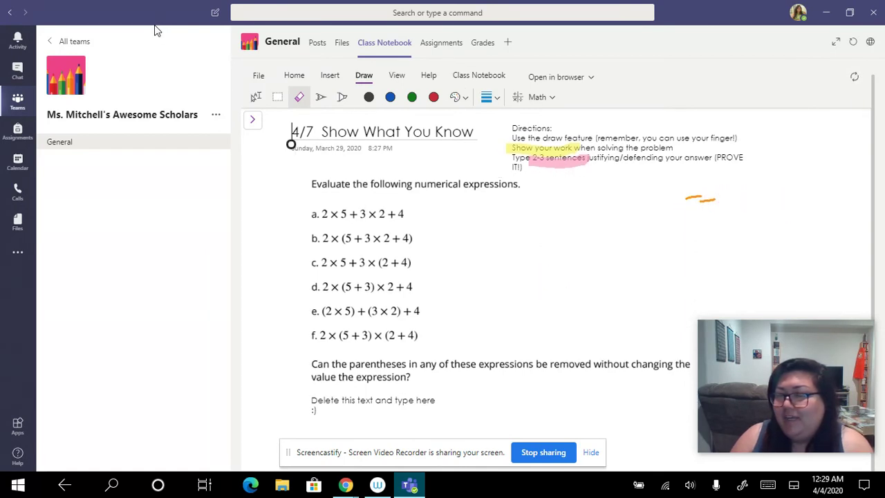